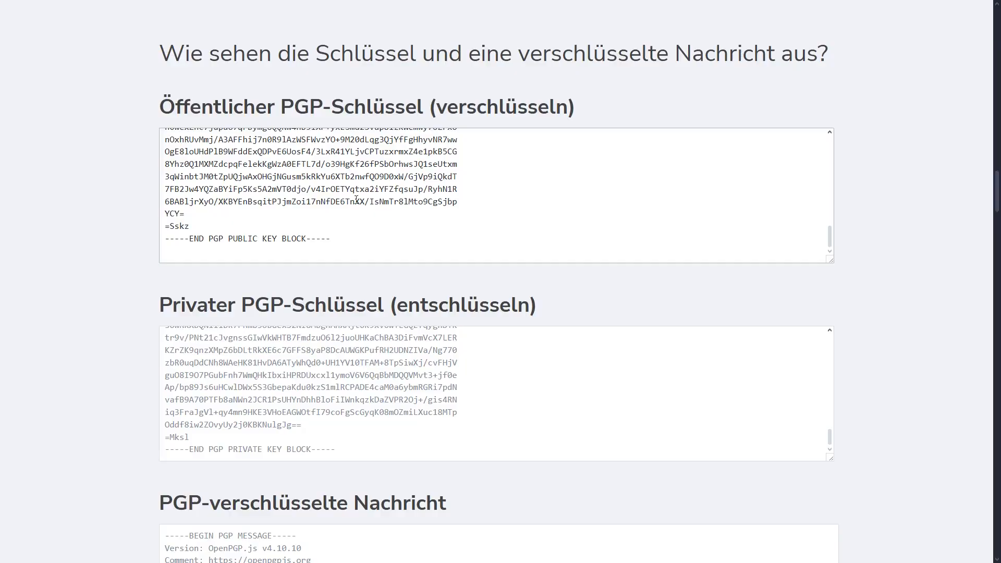
pyautogui.scroll(10, 307, 200)
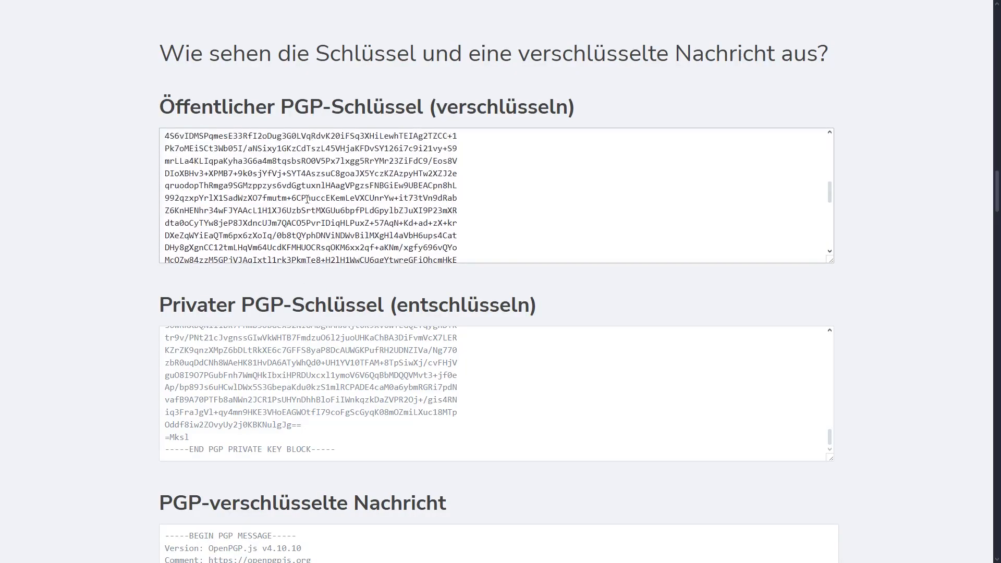
pyautogui.scroll(2, 306, 199)
pyautogui.click(307, 204)
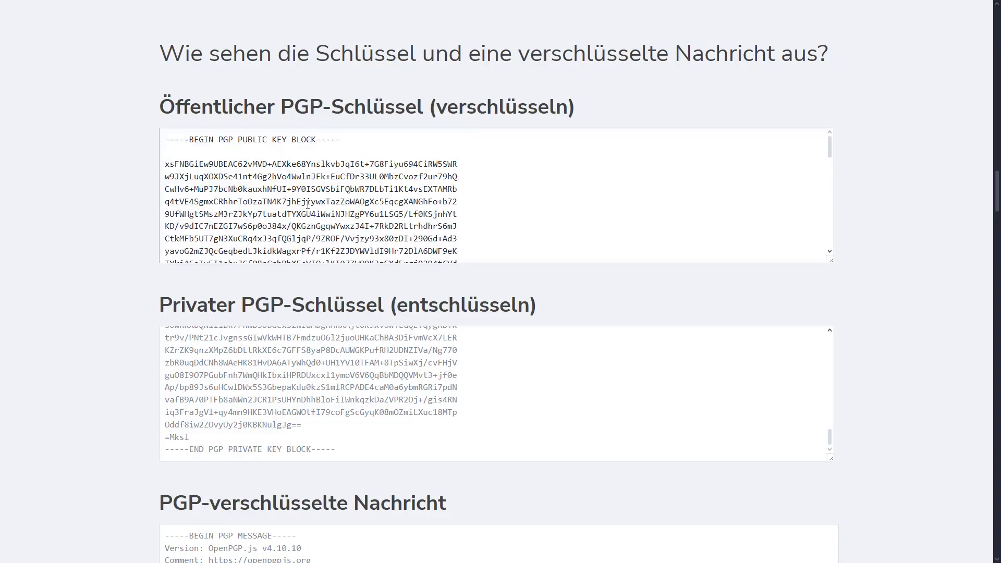
pyautogui.scroll(-10, 291, 202)
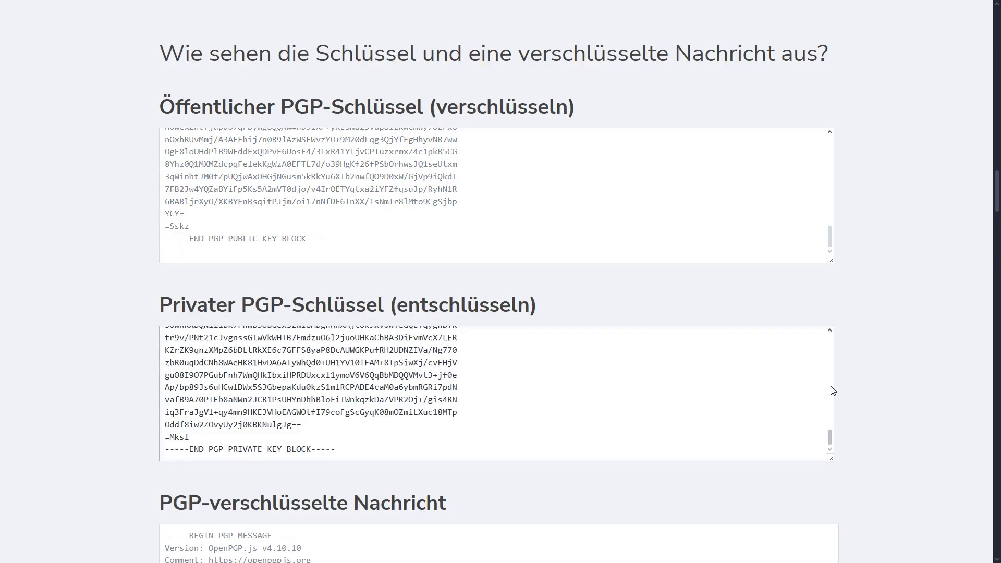
pyautogui.moveTo(830, 434); pyautogui.dragTo(834, 332)
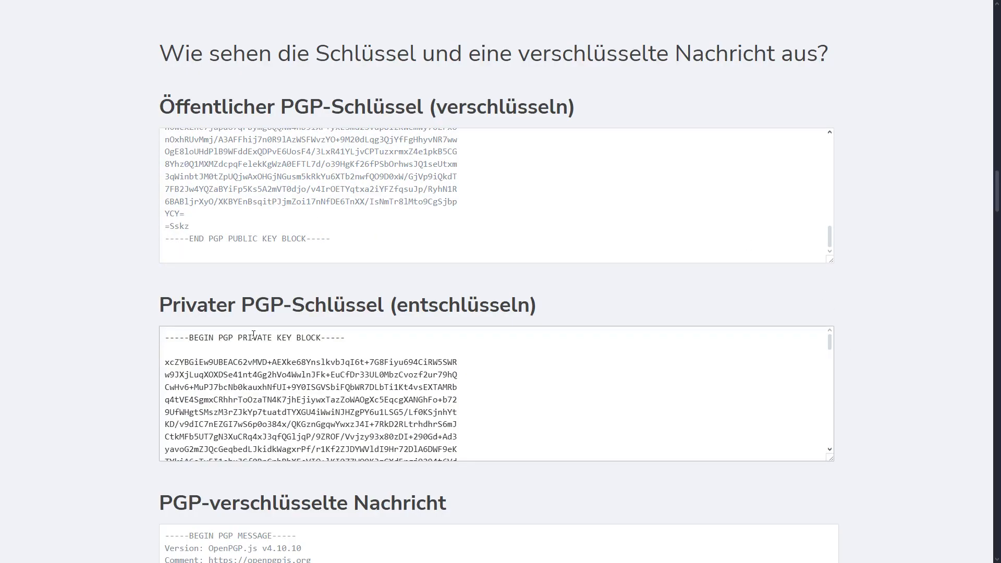
pyautogui.moveTo(190, 339); pyautogui.dragTo(325, 338)
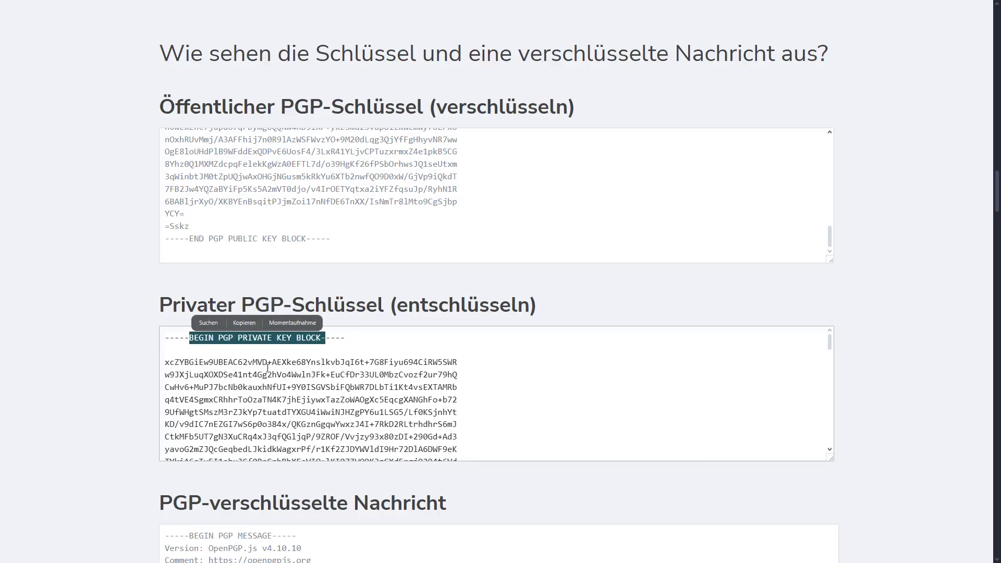
pyautogui.moveTo(248, 363); pyautogui.dragTo(359, 412)
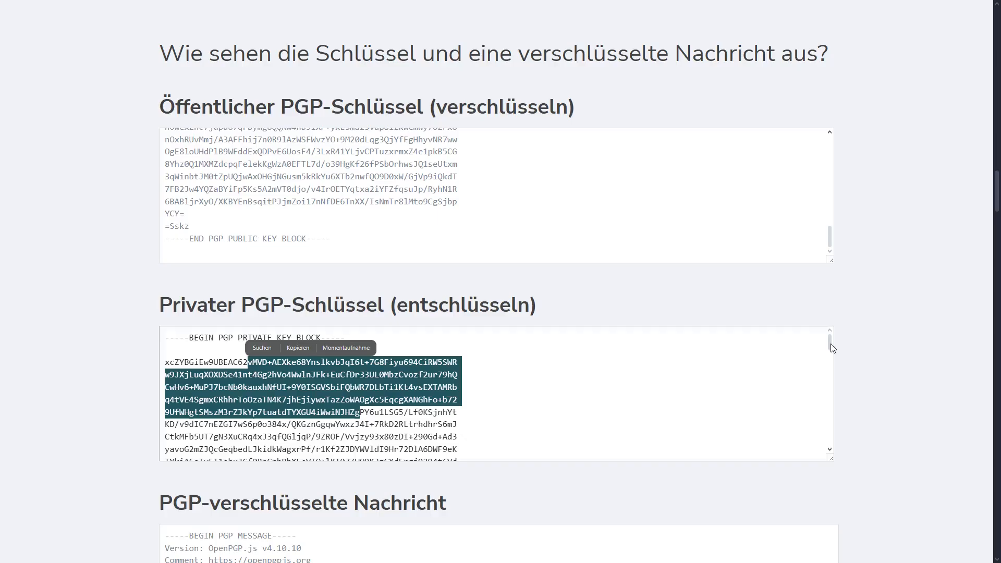
pyautogui.moveTo(829, 343); pyautogui.dragTo(835, 445)
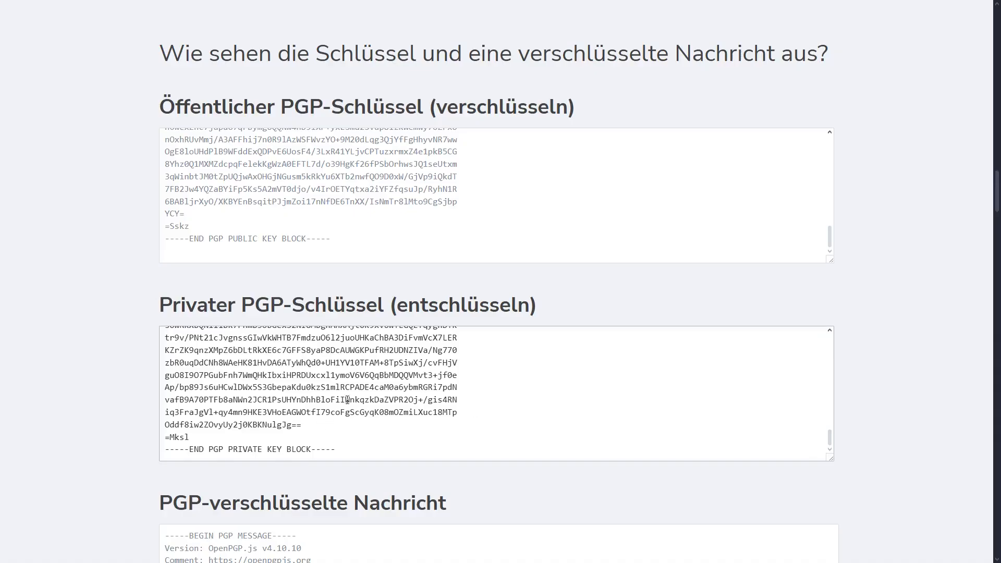
pyautogui.scroll(-6, 837, 355)
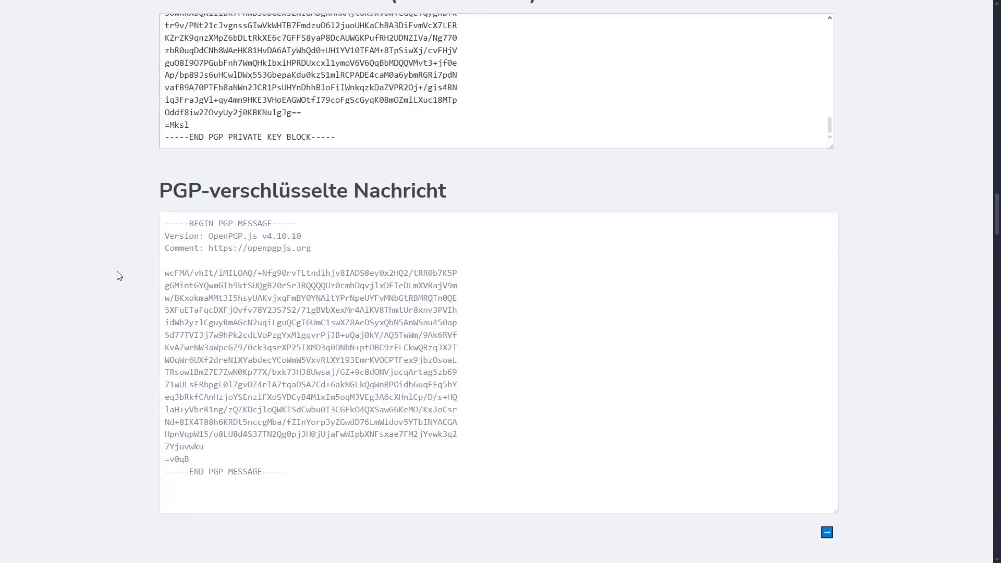
# Select and deselect the encrypted PGP message body, then jump to the encrypted-forms benefits section
pyautogui.scroll(5, 117, 274)
pyautogui.scroll(-6, 84, 290)
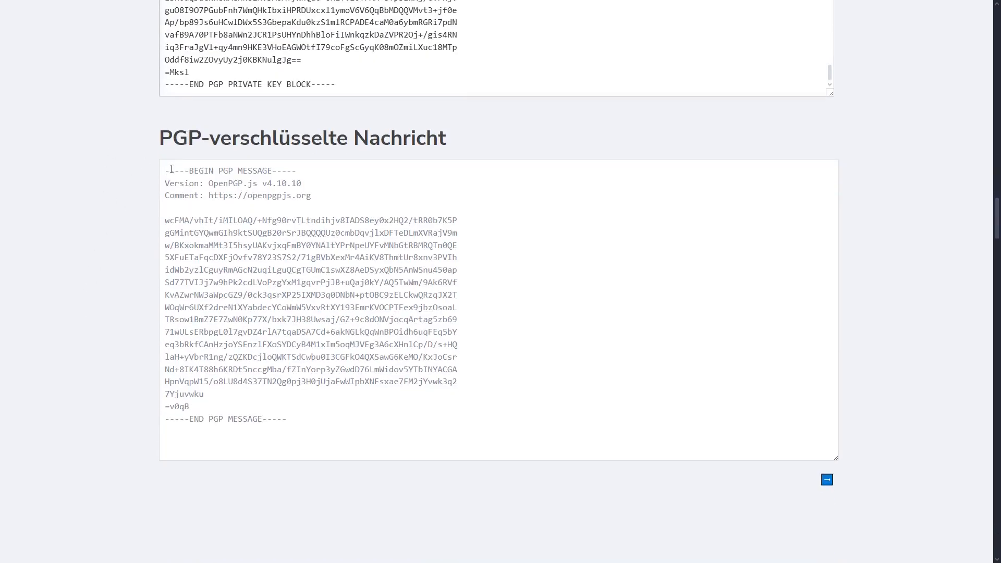
pyautogui.moveTo(163, 218); pyautogui.dragTo(245, 406)
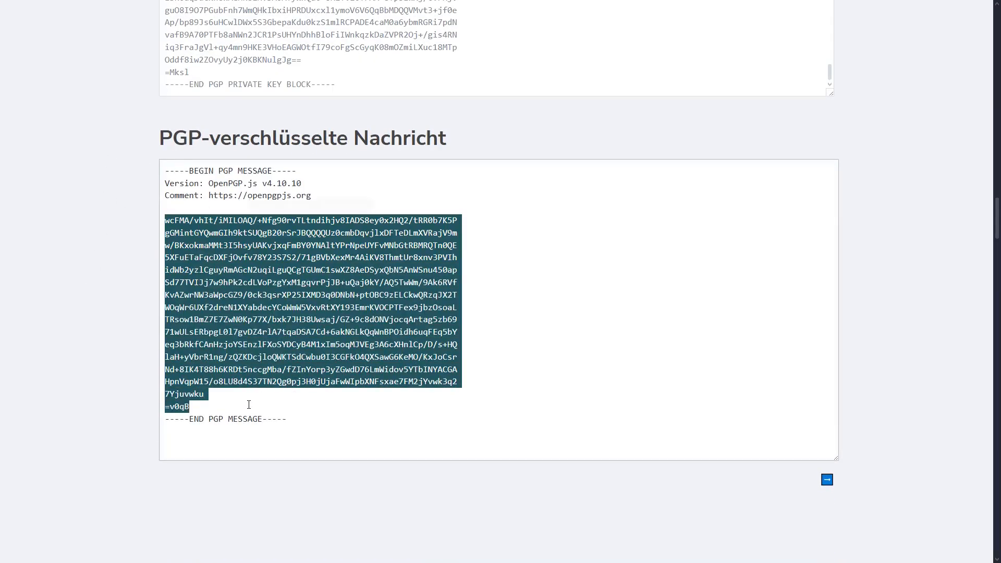
pyautogui.click(308, 423)
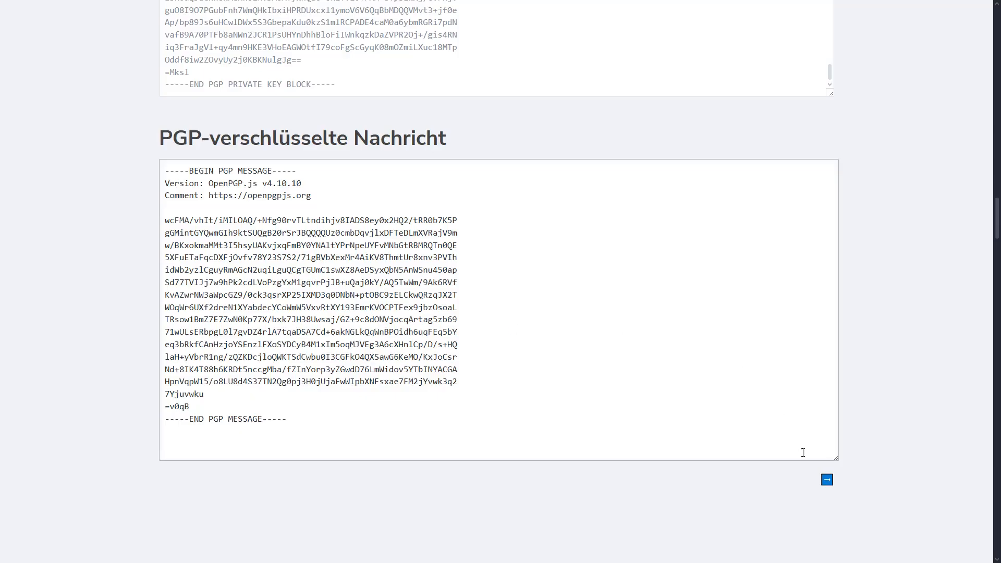
pyautogui.click(827, 479)
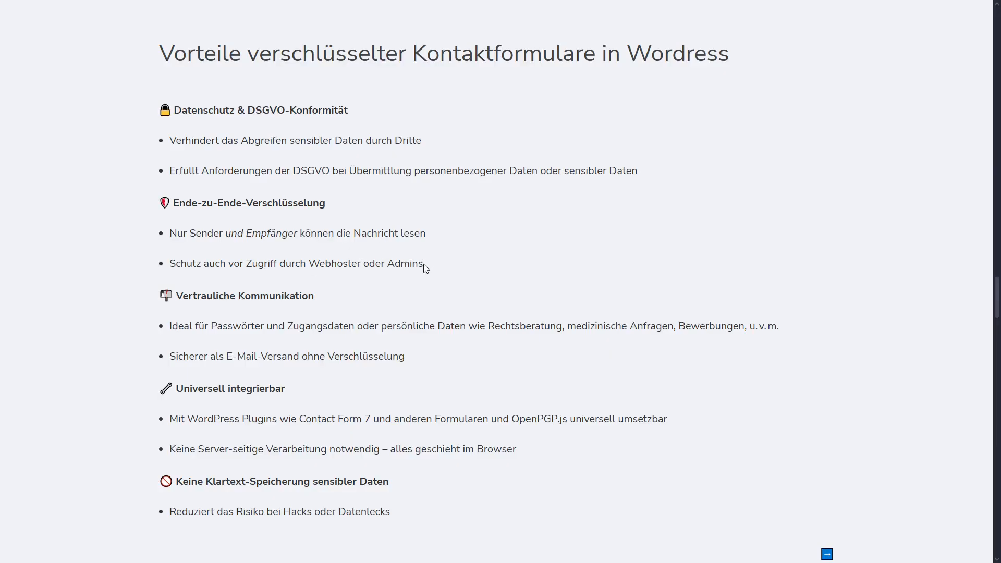
pyautogui.scroll(-2, 339, 306)
pyautogui.scroll(-1, 262, 266)
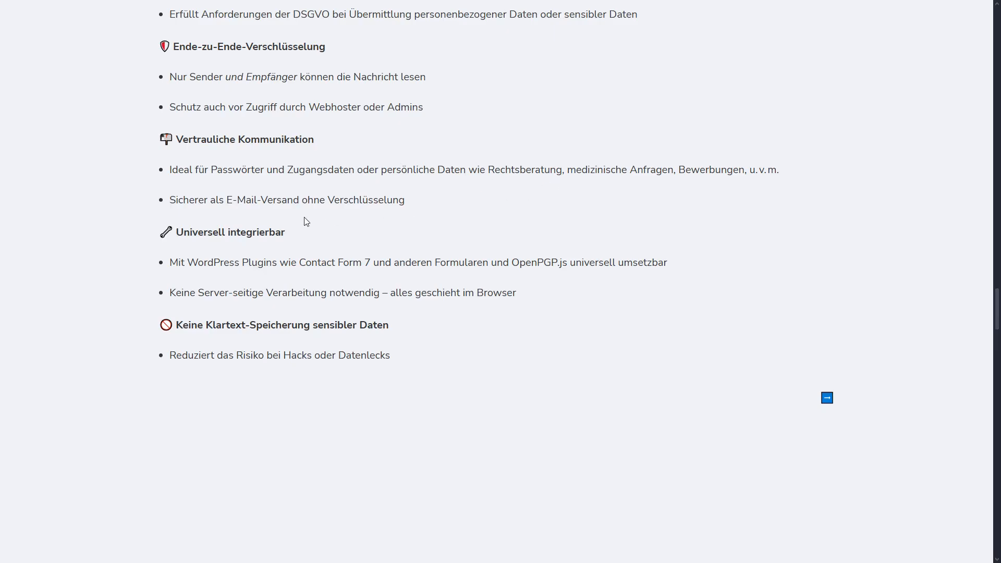
pyautogui.scroll(-1, 300, 223)
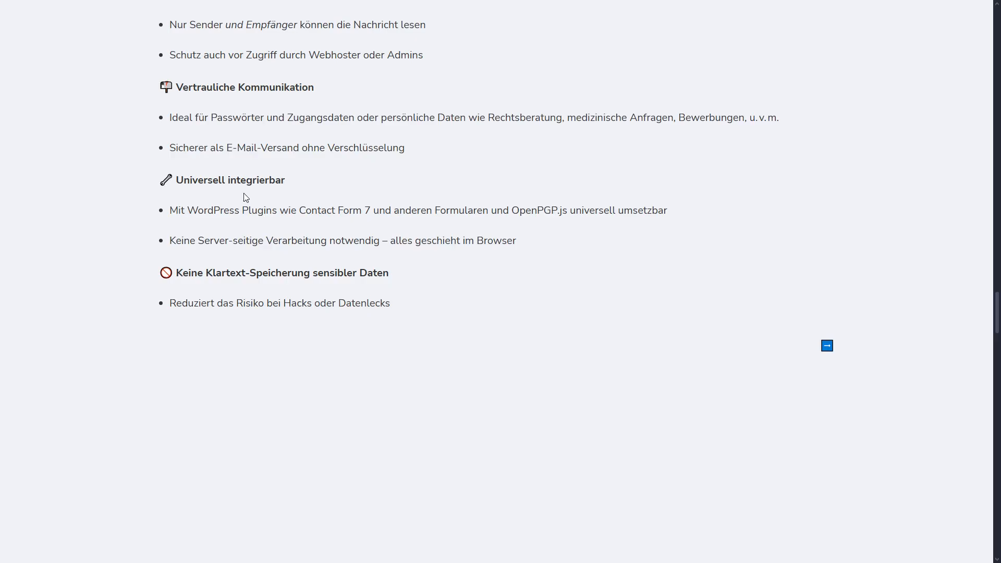
# Open the example for PGP-encrypting a contact form message
pyautogui.click(827, 346)
pyautogui.scroll(-2, 781, 375)
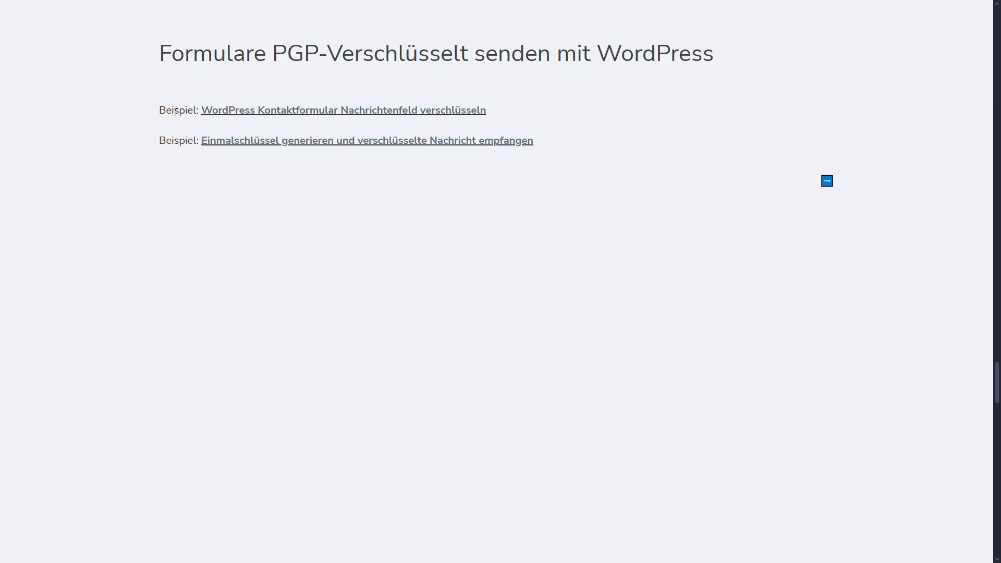
pyautogui.click(254, 111)
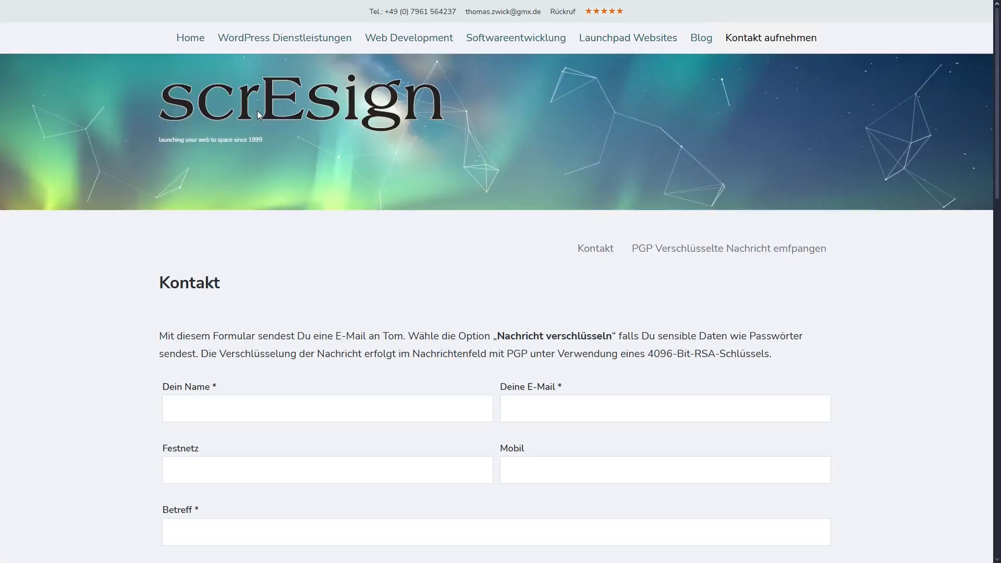
pyautogui.scroll(-3, 356, 291)
# Fill in the contact form with a name, e-mail address, subject 'Test' and message 'Das ist geheim!!!!'
pyautogui.click(239, 254)
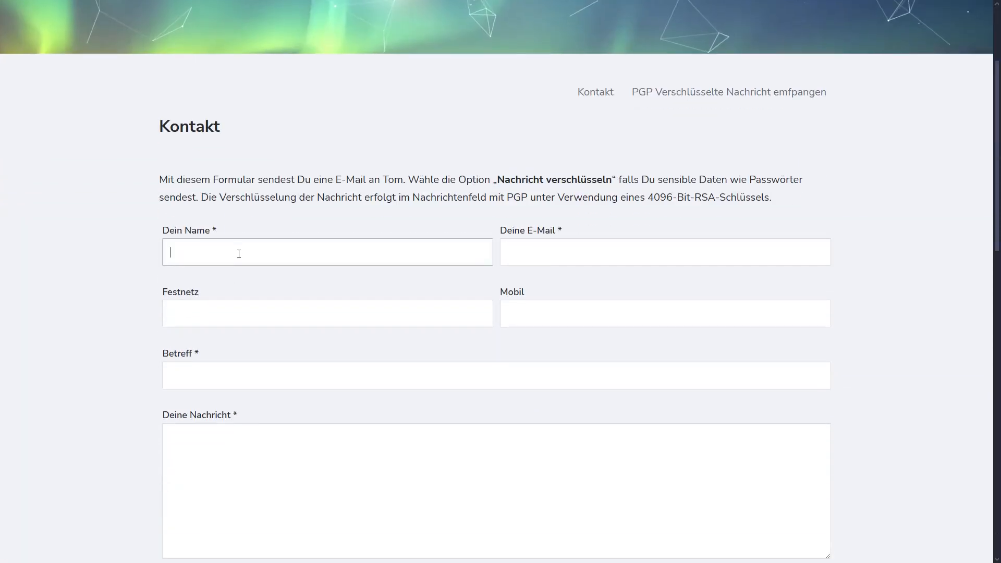
pyautogui.write('Tom')
pyautogui.press('Tab')
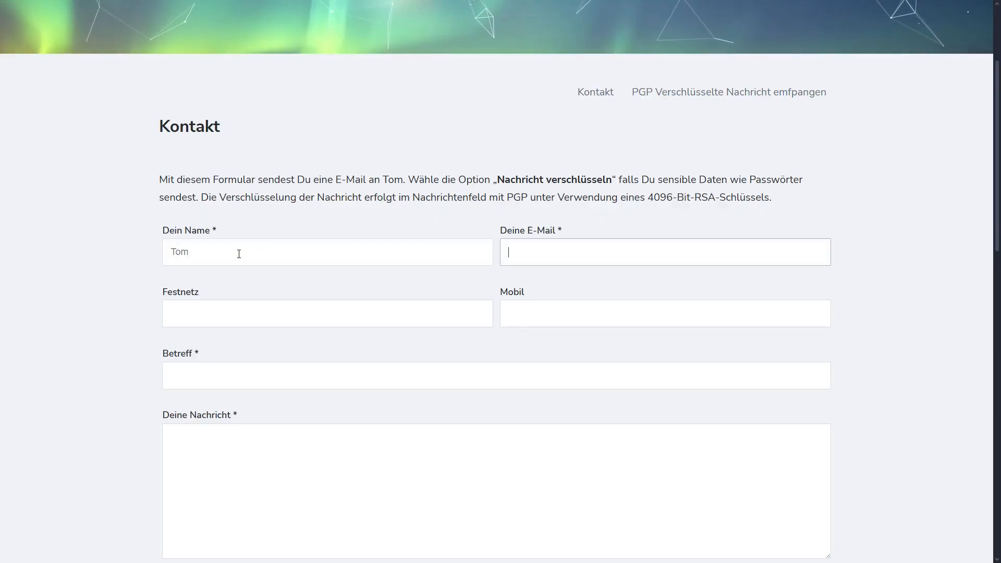
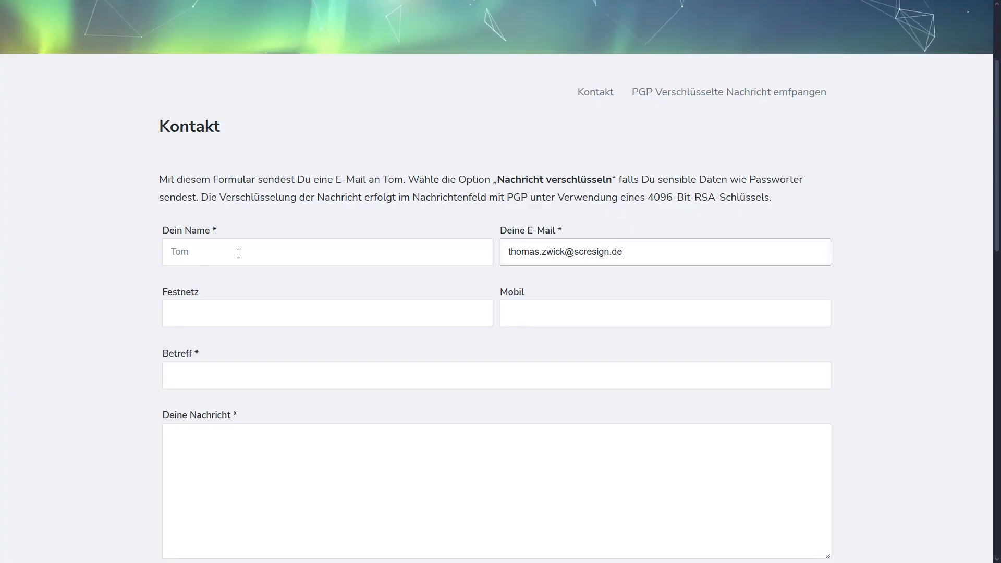
pyautogui.click(264, 375)
pyautogui.write('TEst')
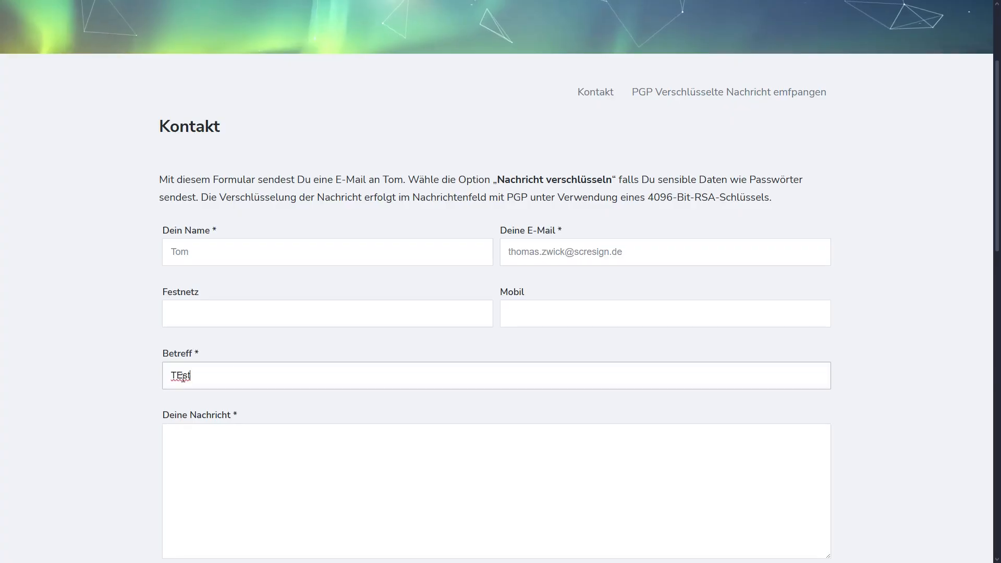
pyautogui.moveTo(182, 375); pyautogui.dragTo(175, 375)
pyautogui.write('e')
pyautogui.click(199, 437)
pyautogui.write('Das ist gehe')
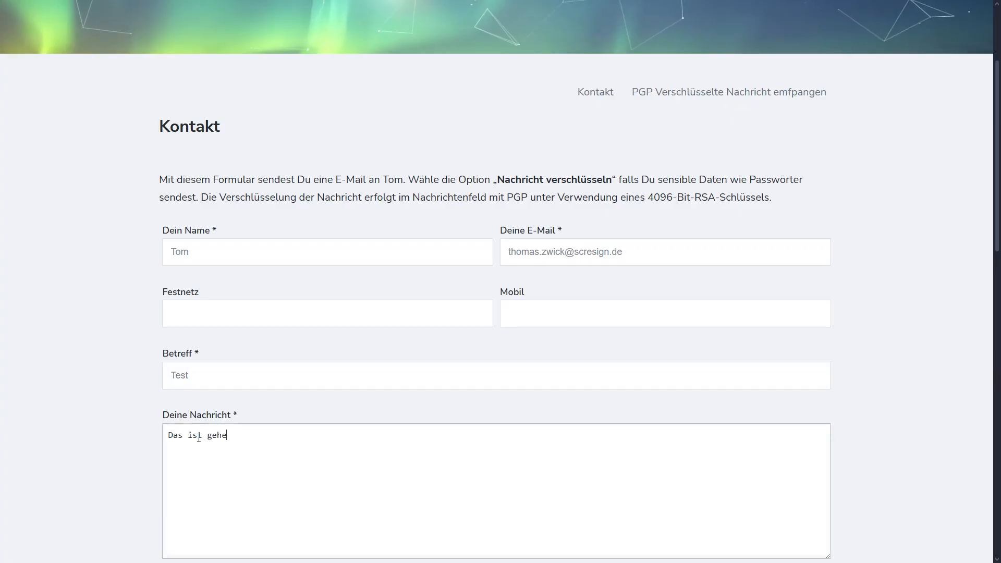
pyautogui.write('im!!!!')
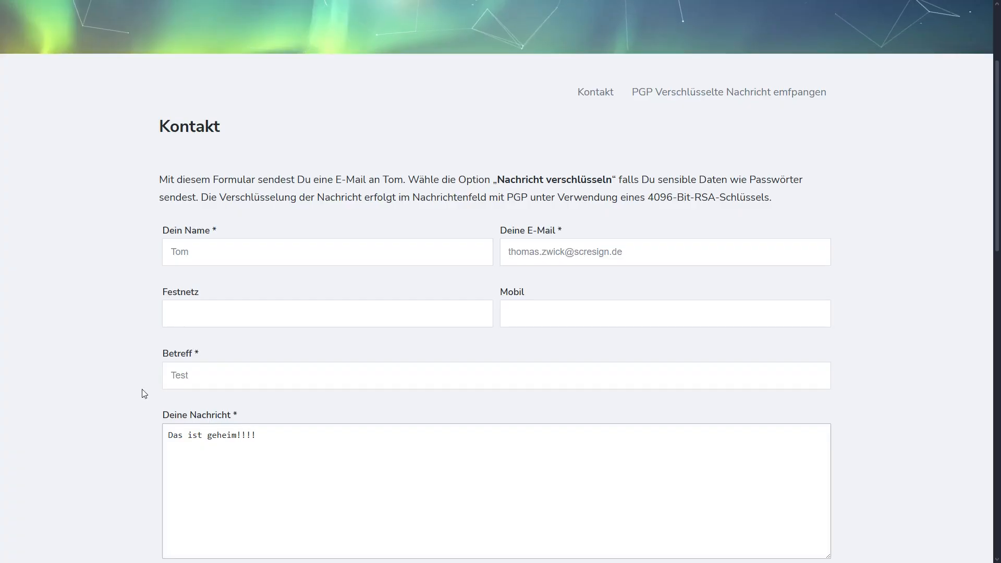
# Encrypt the message with PGP, accept the privacy policy, and send it
pyautogui.scroll(-4, 143, 393)
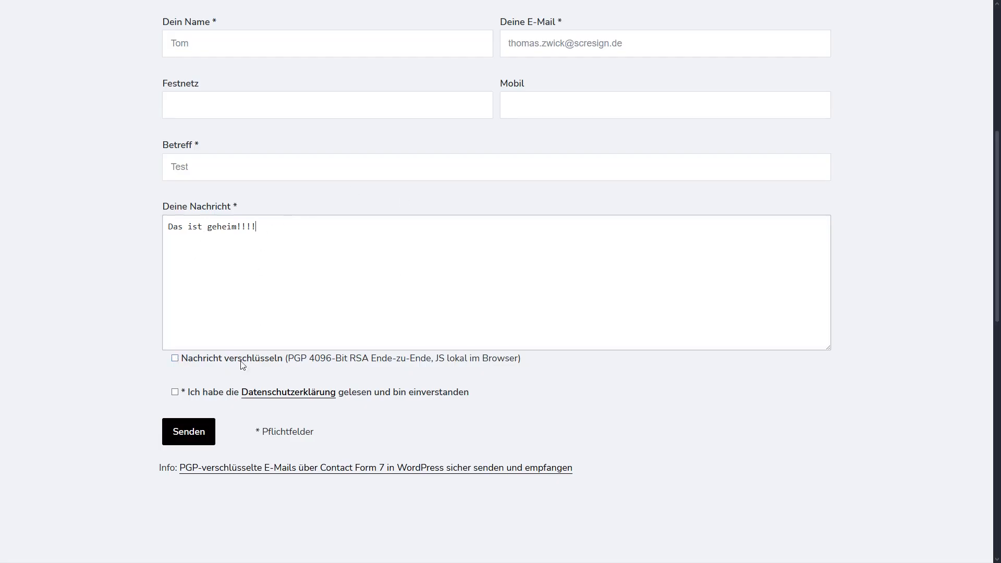
pyautogui.click(175, 359)
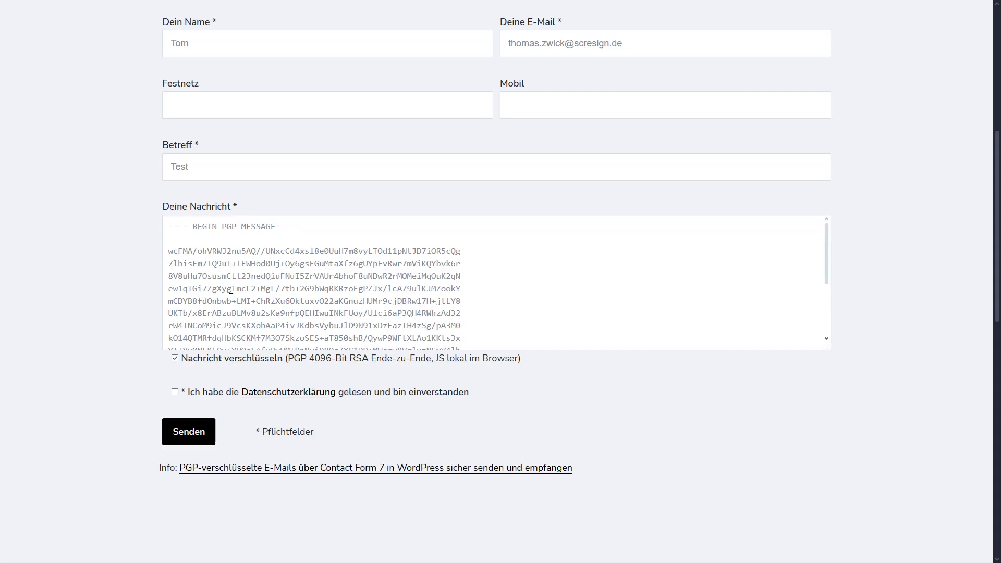
pyautogui.click(826, 246)
pyautogui.moveTo(827, 264)
pyautogui.mouseDown()
pyautogui.moveTo(826, 320)
pyautogui.moveTo(828, 259)
pyautogui.mouseUp()
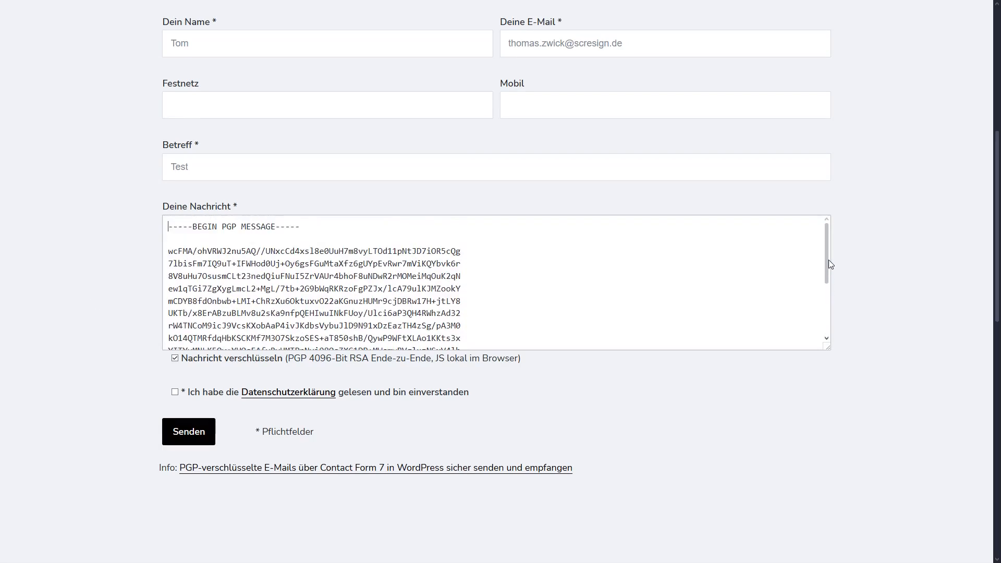
pyautogui.click(178, 393)
pyautogui.click(182, 432)
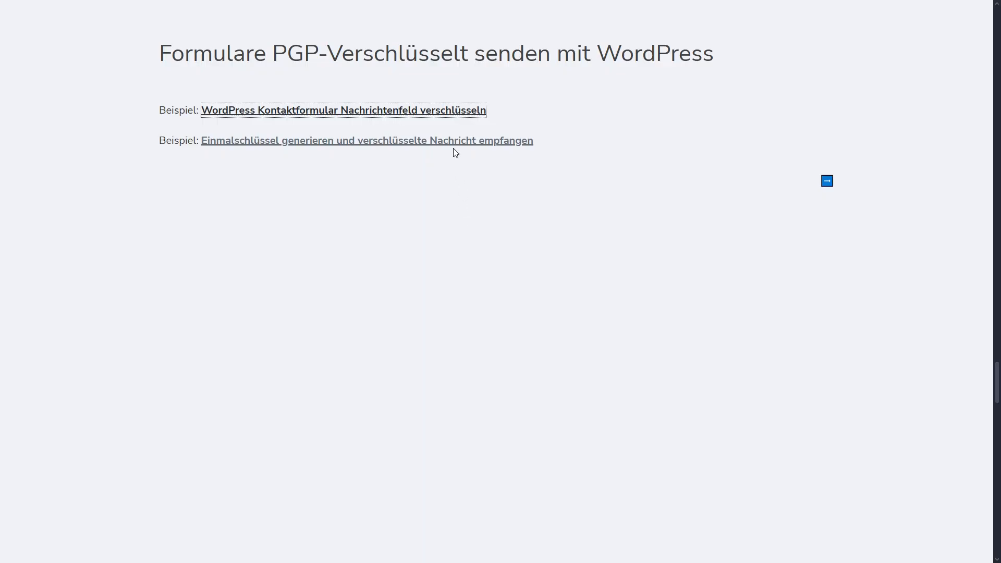
# Open the example for receiving encrypted messages and enter the user's e-mail address in field (1)
pyautogui.click(372, 141)
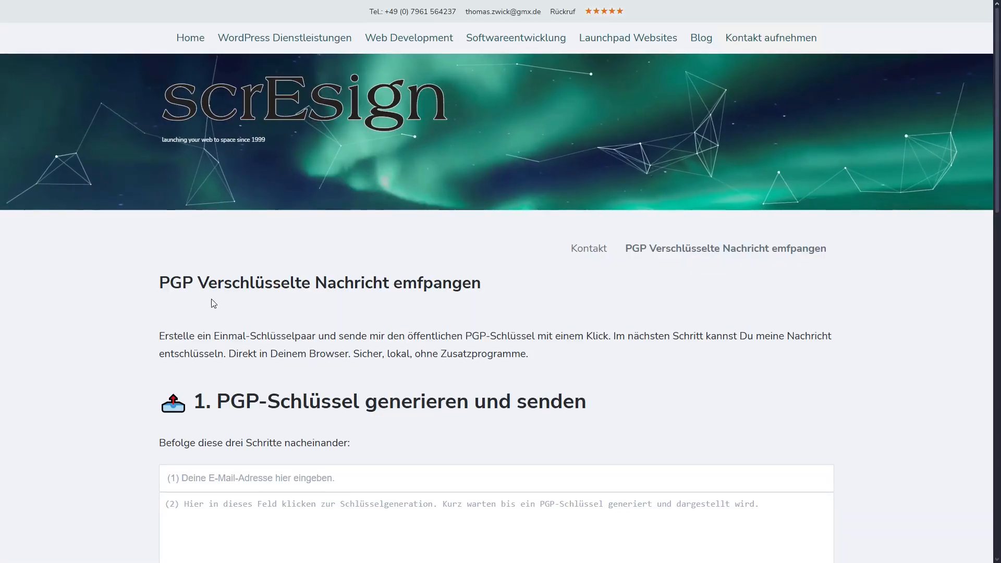
pyautogui.scroll(-4, 261, 307)
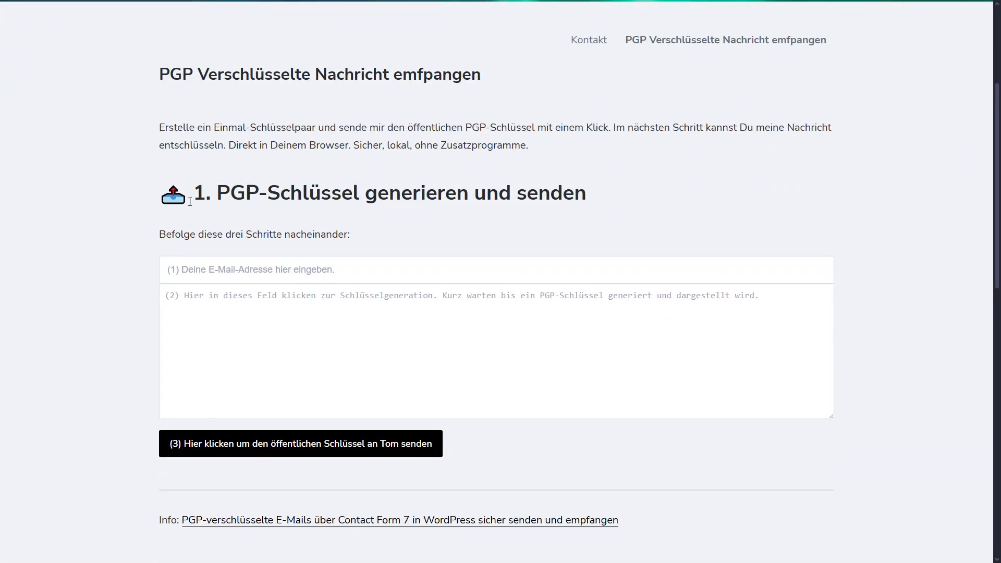
pyautogui.scroll(1, 339, 188)
pyautogui.scroll(-2, 260, 208)
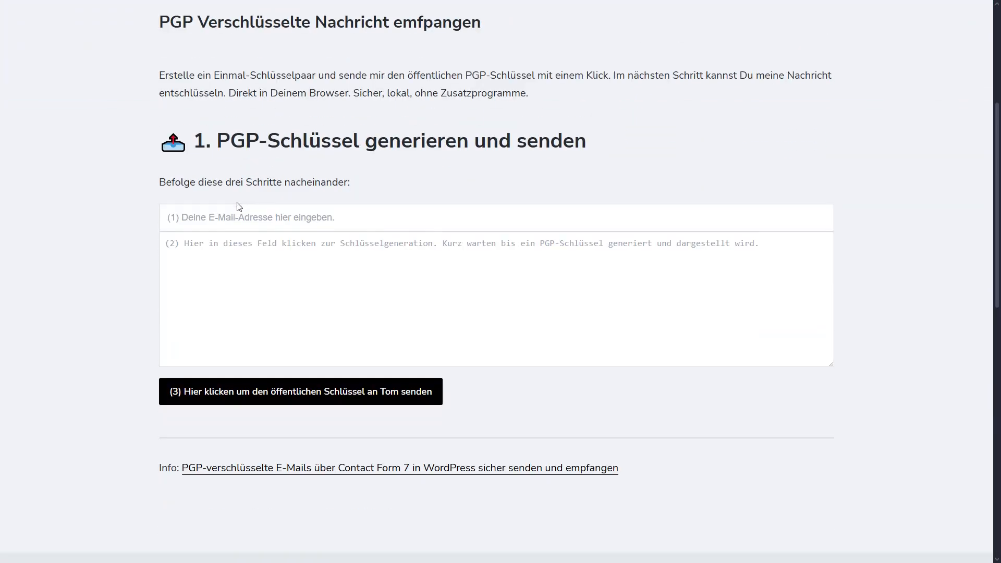
pyautogui.click(268, 220)
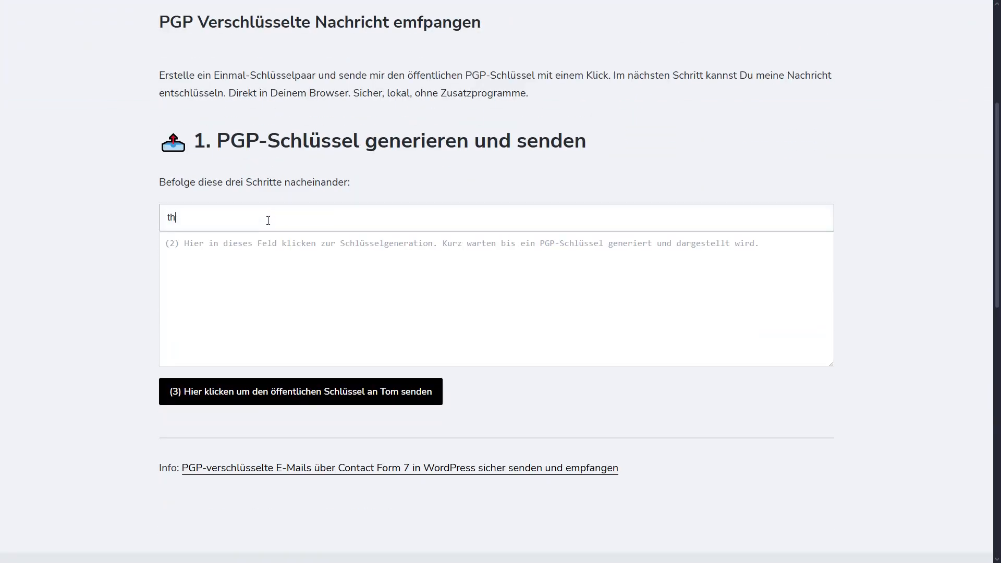
# Generate a one-time PGP key pair and send its public key
pyautogui.click(276, 248)
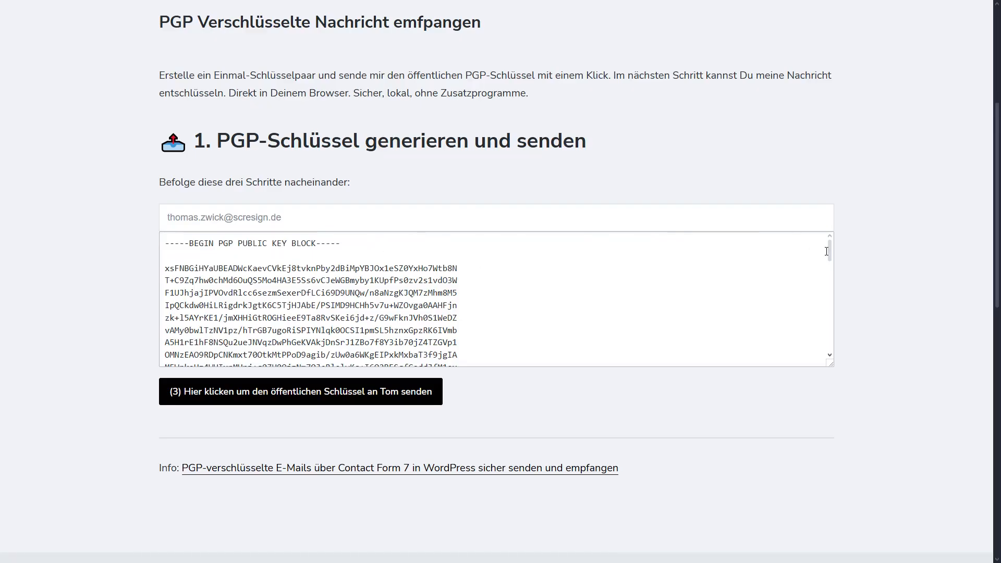
pyautogui.moveTo(829, 254); pyautogui.dragTo(831, 346)
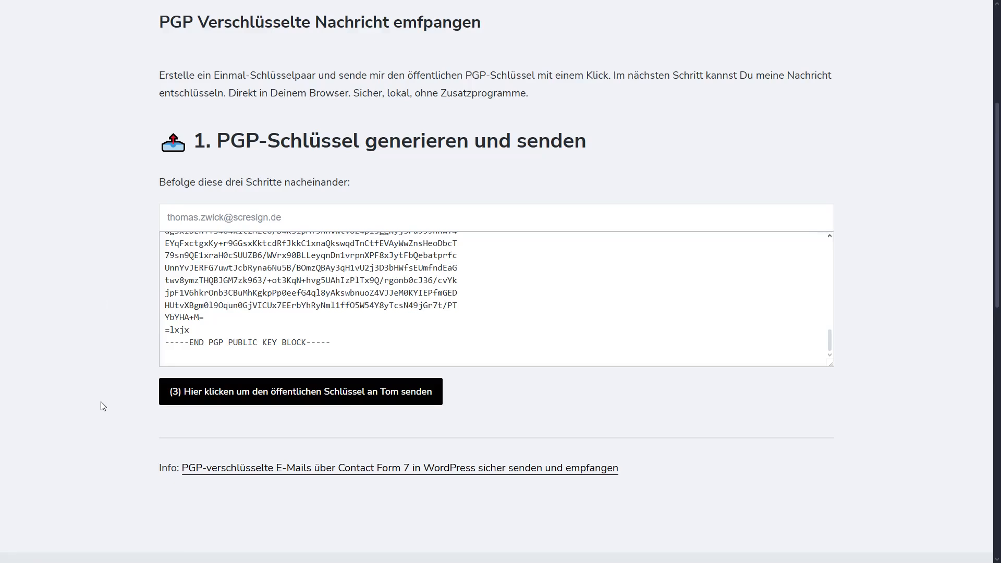
pyautogui.click(263, 395)
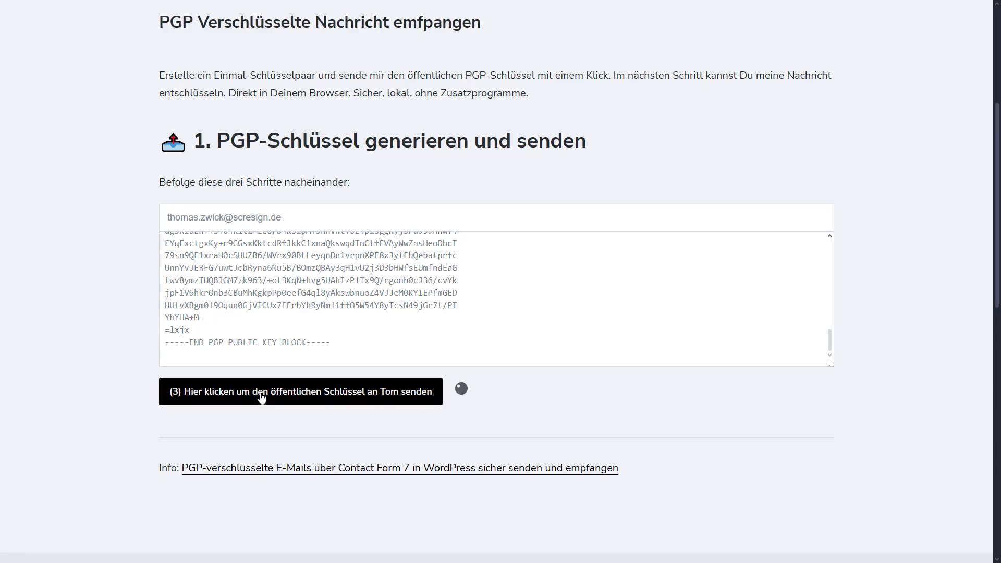
pyautogui.scroll(-1, 262, 396)
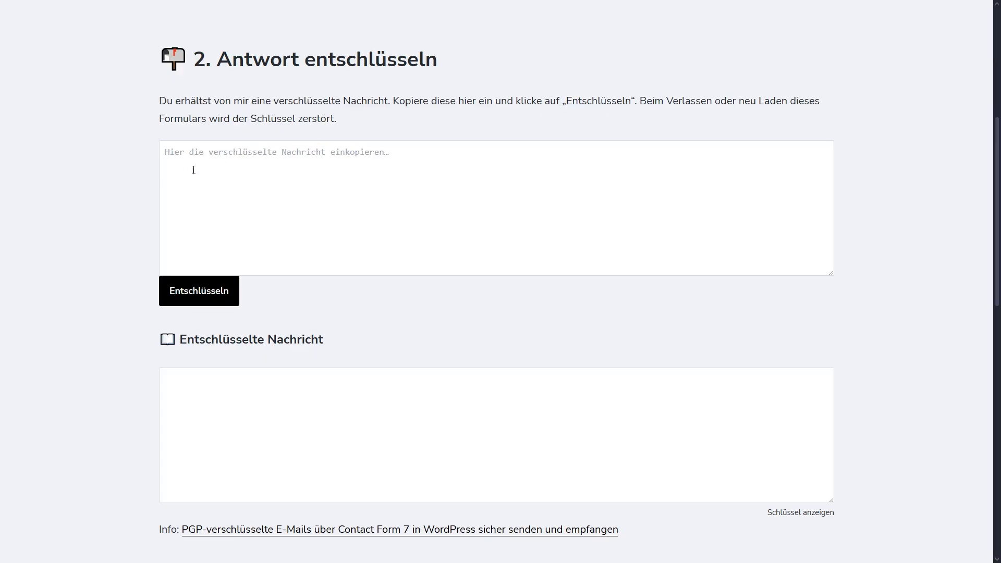
# Check the empty reply-decryption boxes, then reveal the generated public and private keys
pyautogui.click(212, 154)
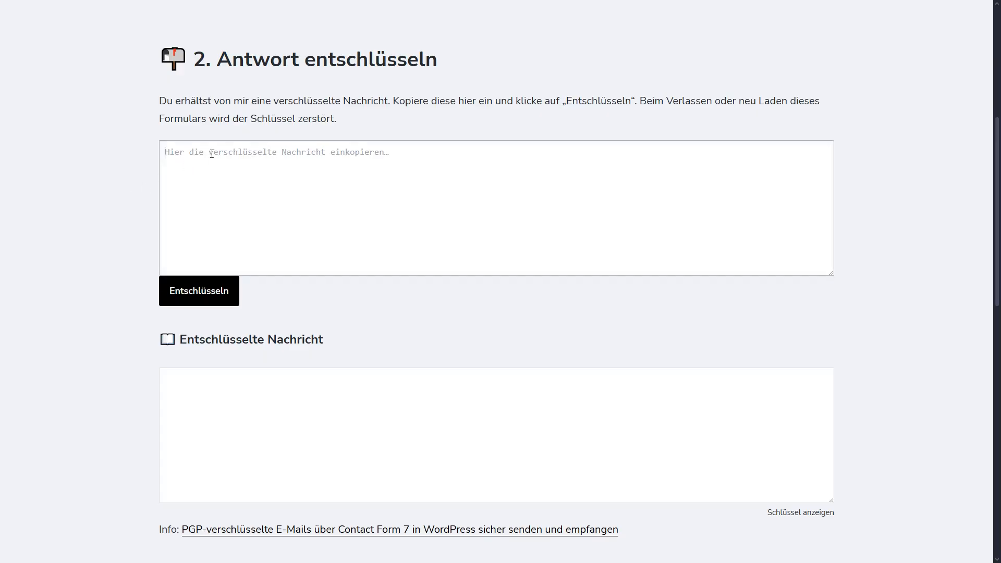
pyautogui.click(193, 396)
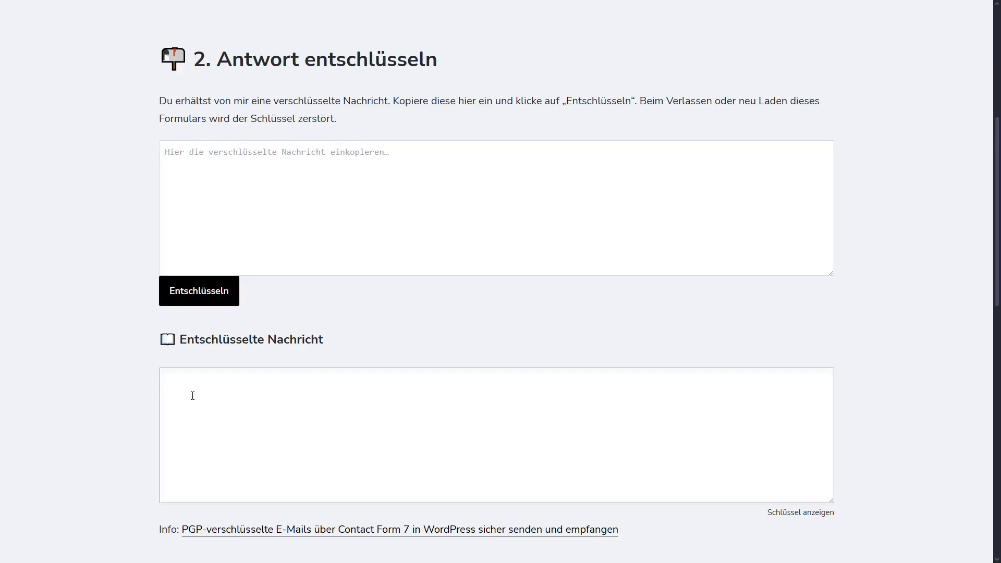
pyautogui.scroll(-2, 250, 418)
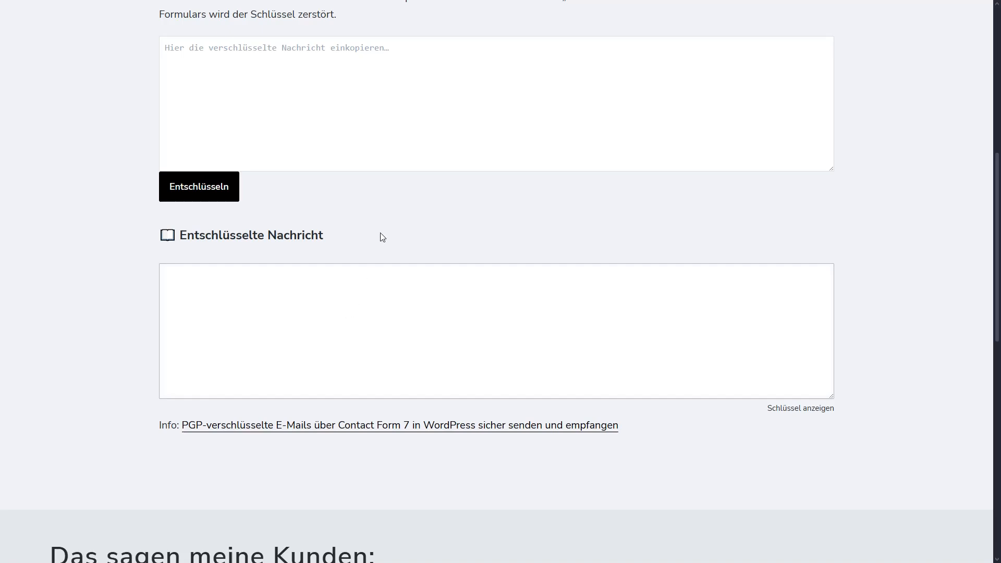
pyautogui.click(800, 408)
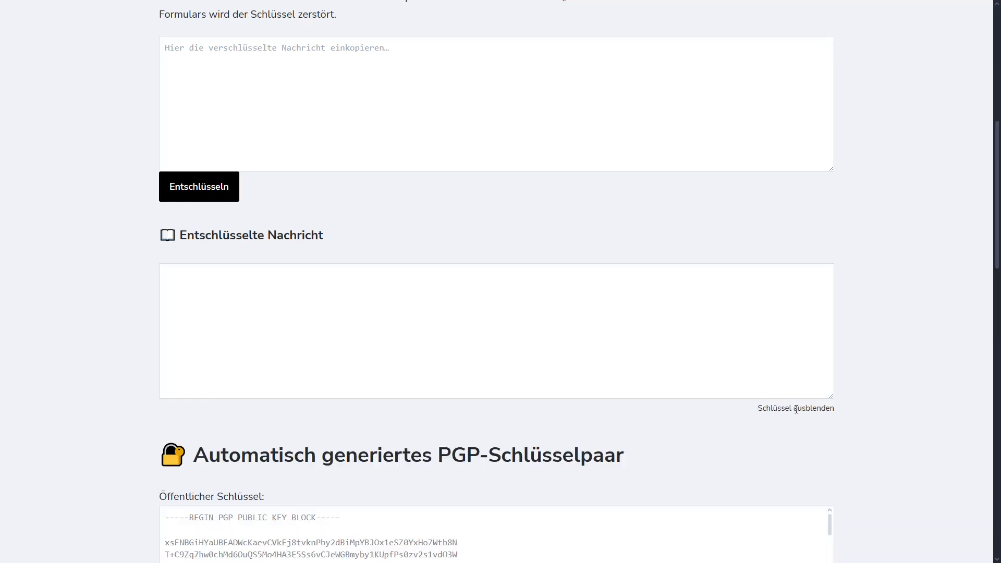
# Scroll through the public and private key blocks, selecting parts of them
pyautogui.scroll(-4, 84, 388)
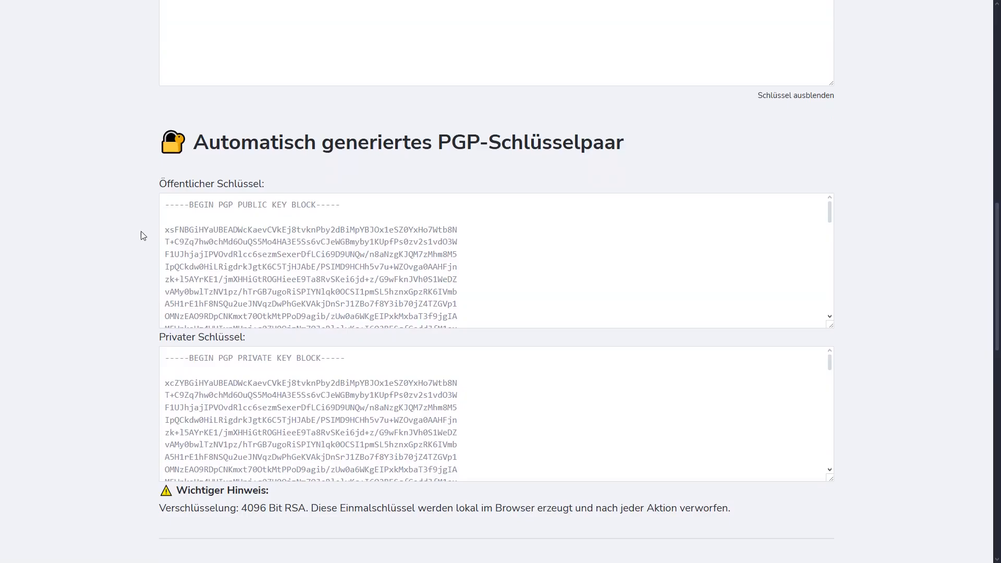
pyautogui.moveTo(254, 213); pyautogui.dragTo(396, 318)
pyautogui.scroll(-3, 878, 302)
pyautogui.moveTo(272, 238); pyautogui.dragTo(418, 276)
# Read the note on 4096-bit RSA one-time keys, then reload the page to discard them
pyautogui.scroll(-1, 462, 275)
pyautogui.scroll(-3, 462, 275)
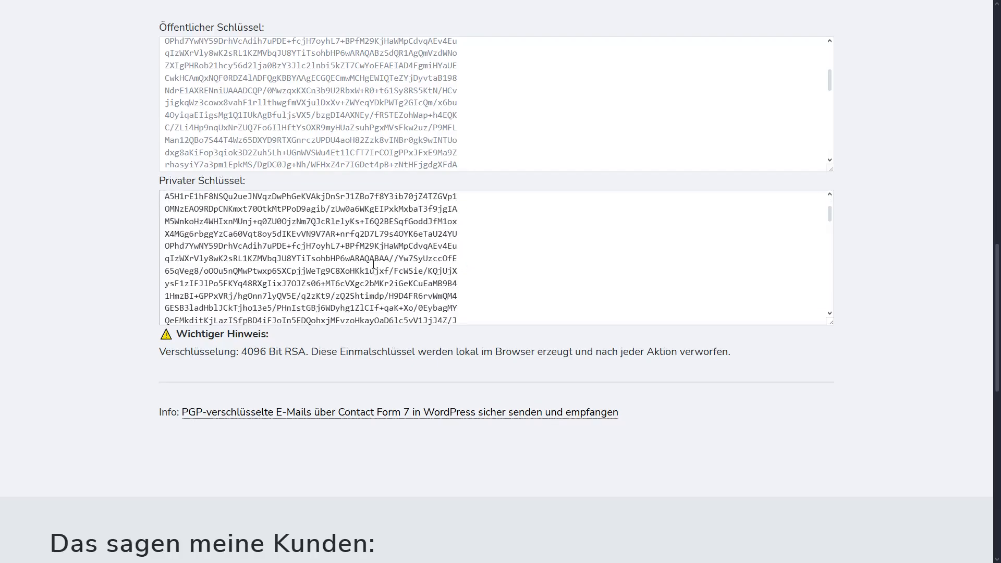
pyautogui.scroll(-5, 373, 264)
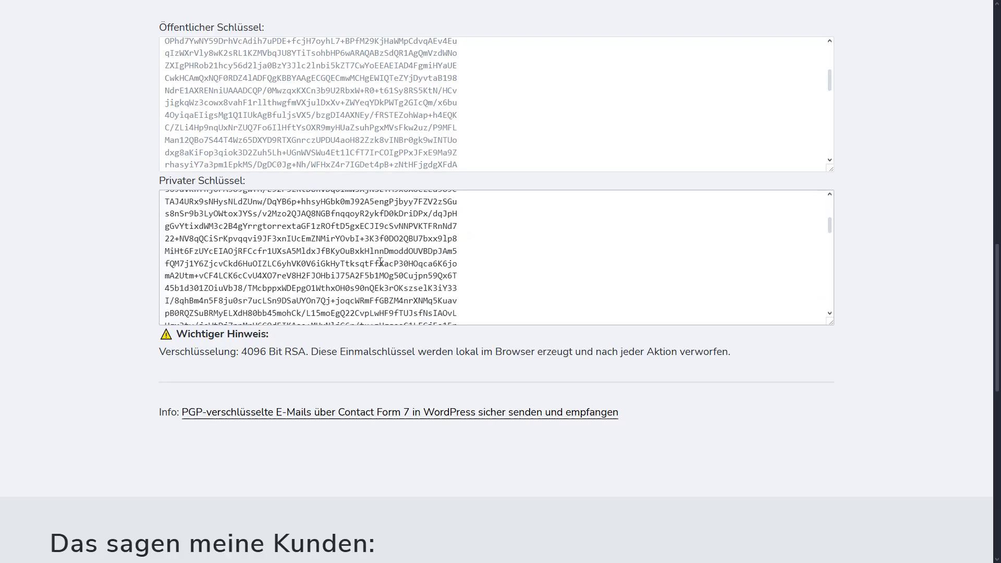
pyautogui.scroll(-6, 381, 261)
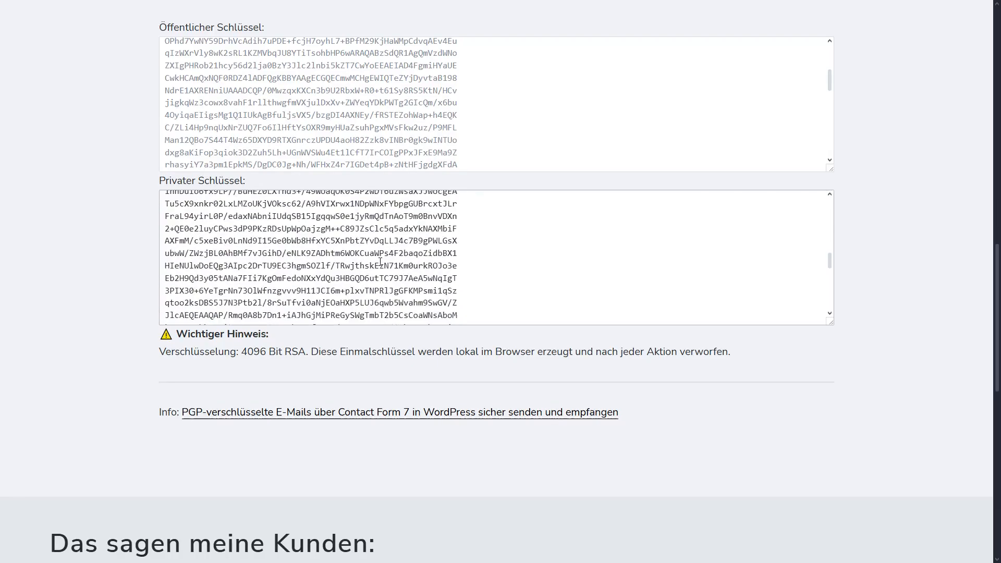
pyautogui.scroll(-3, 339, 279)
pyautogui.moveTo(241, 352); pyautogui.dragTo(377, 352)
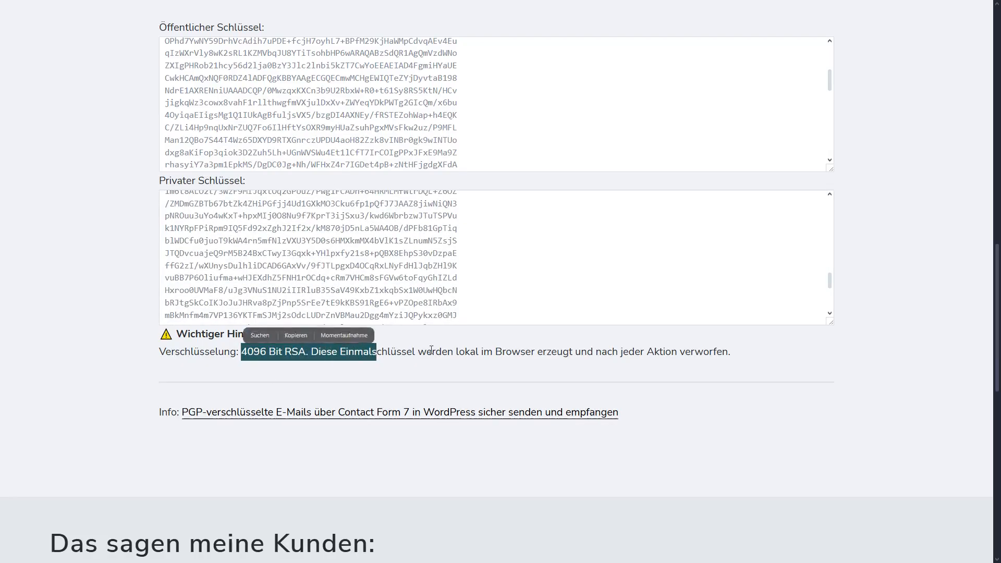
pyautogui.click(431, 350)
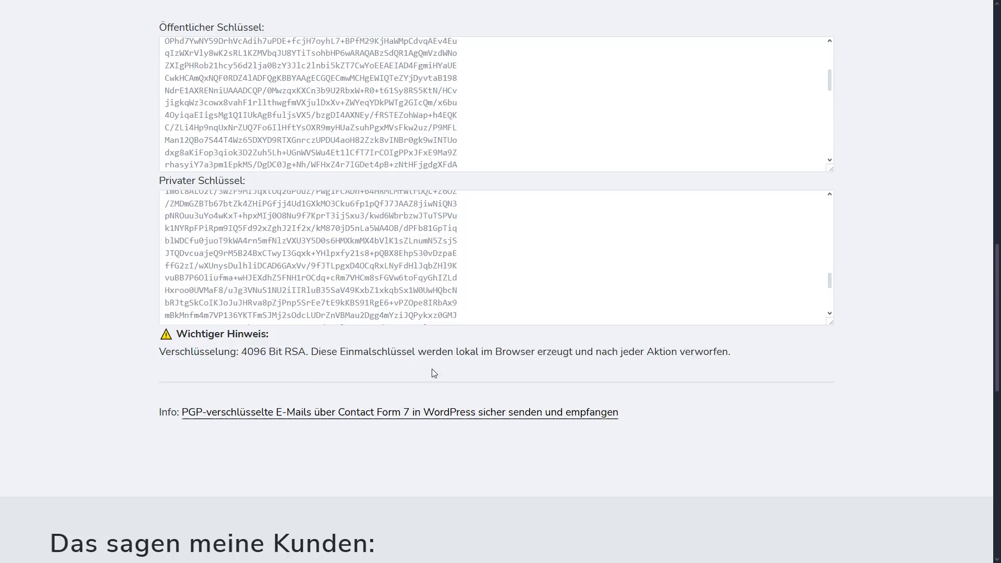
pyautogui.scroll(3, 441, 370)
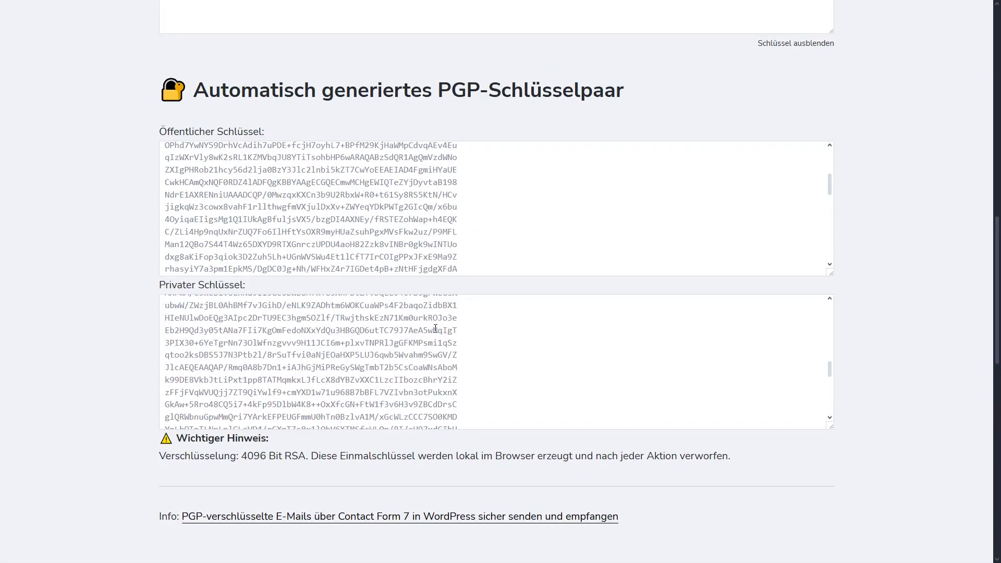
pyautogui.press('F5')
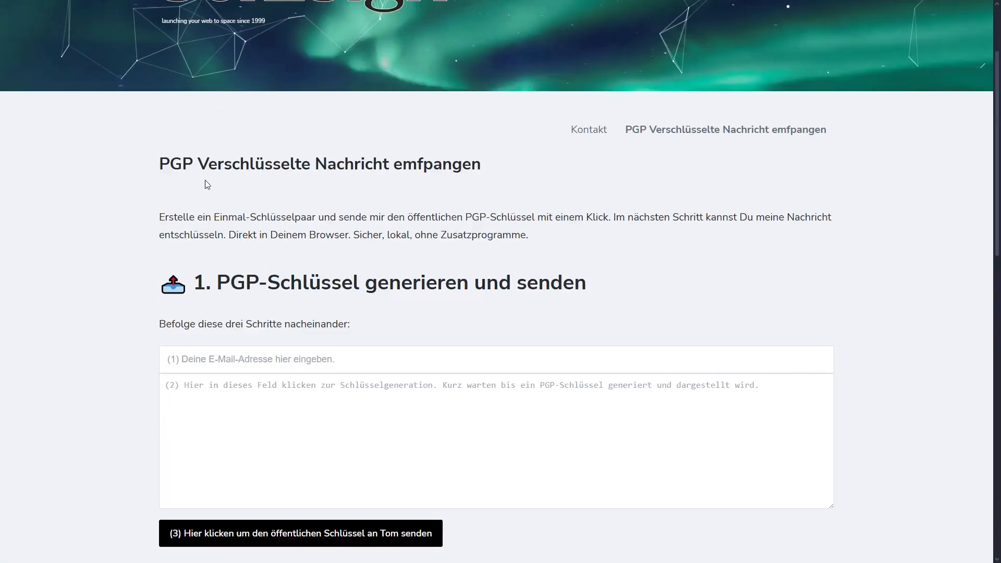
# Return to the previous blog page and continue down to the WordPress service boxes
pyautogui.click(287, 361)
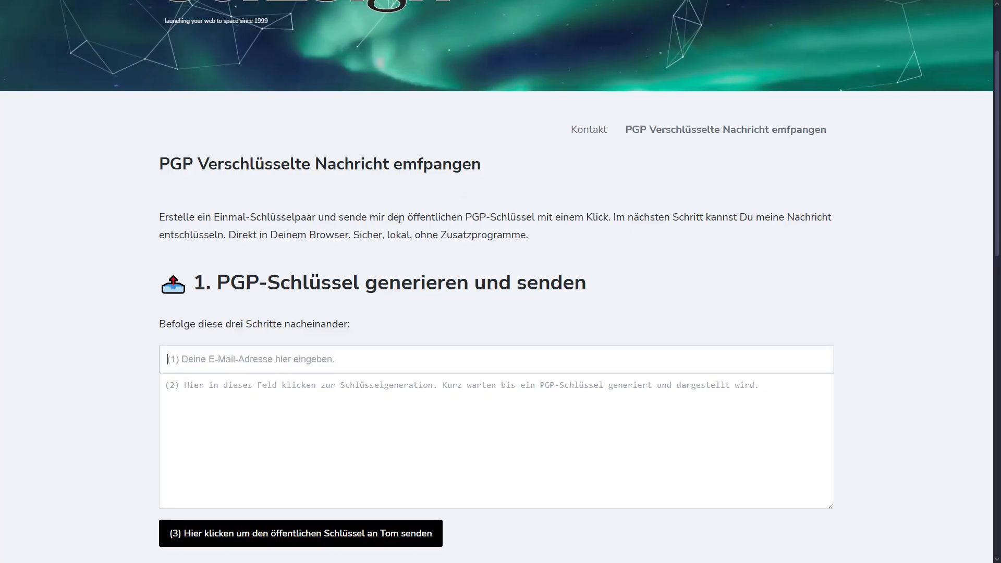
pyautogui.hotkey('alt', 'Left')
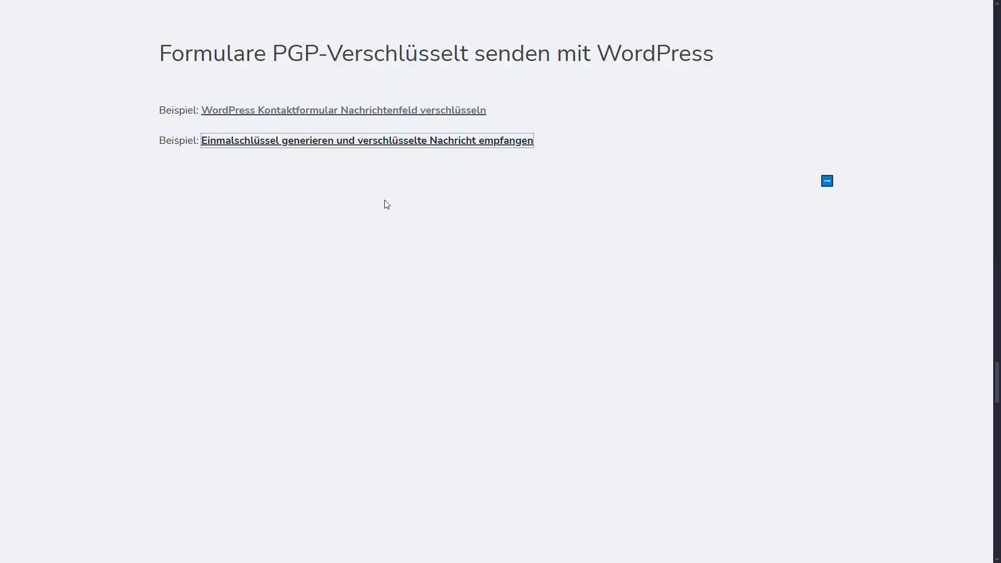
pyautogui.click(827, 182)
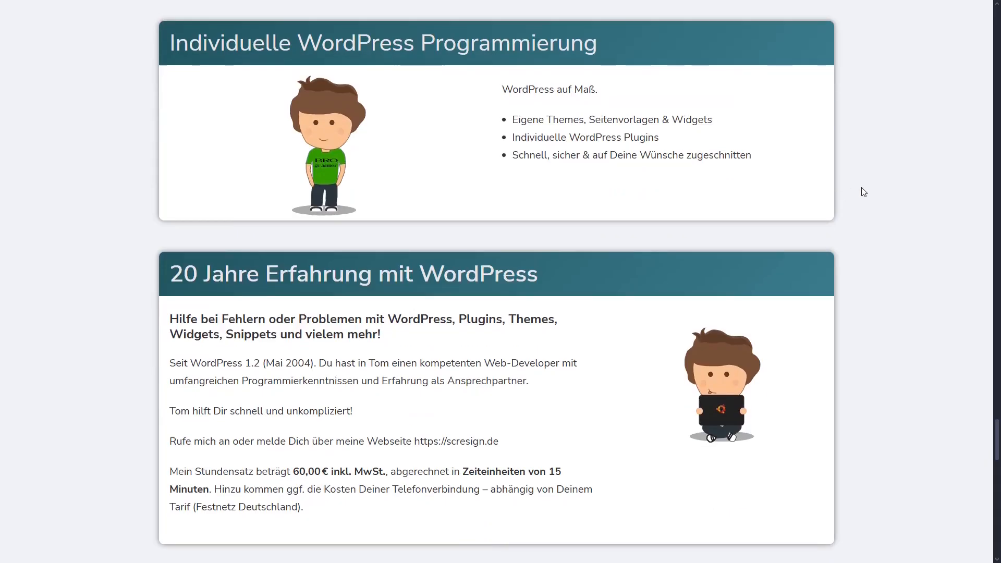